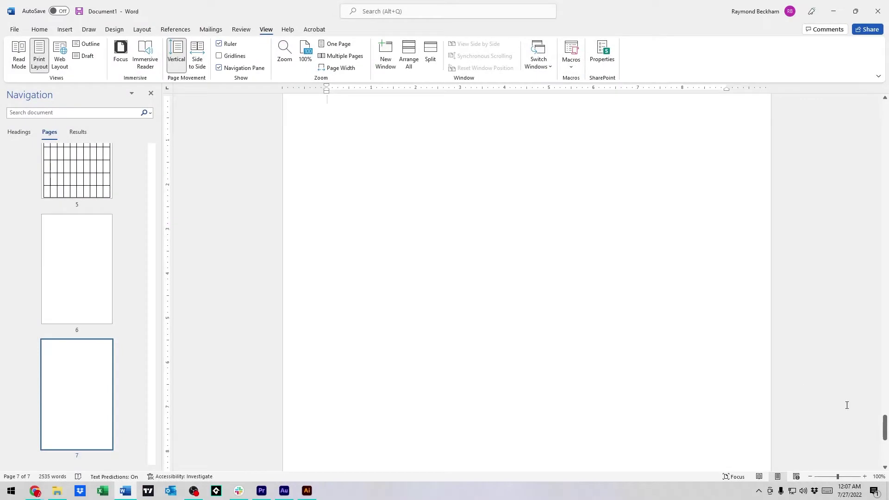
# Step: Return to the first page of the newsletter and close the Navigation pane
pyautogui.moveTo(884, 428); pyautogui.dragTo(885, 113)
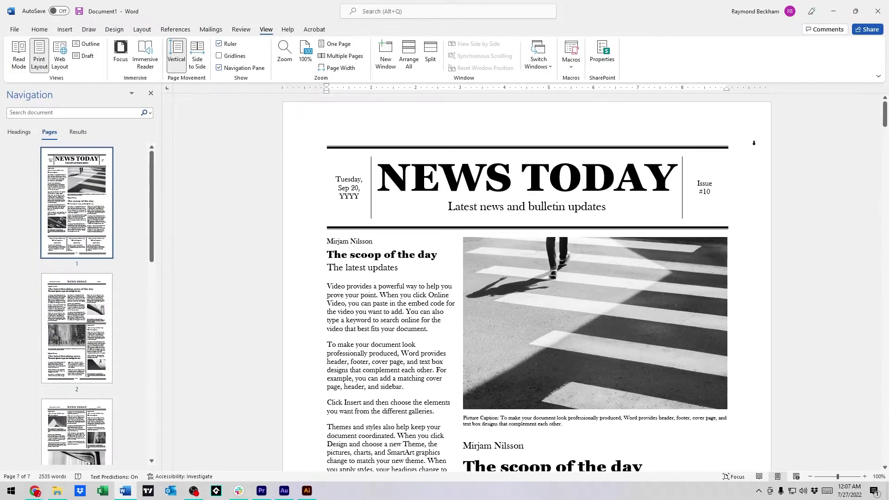
pyautogui.click(323, 142)
pyautogui.tripleClick(538, 217)
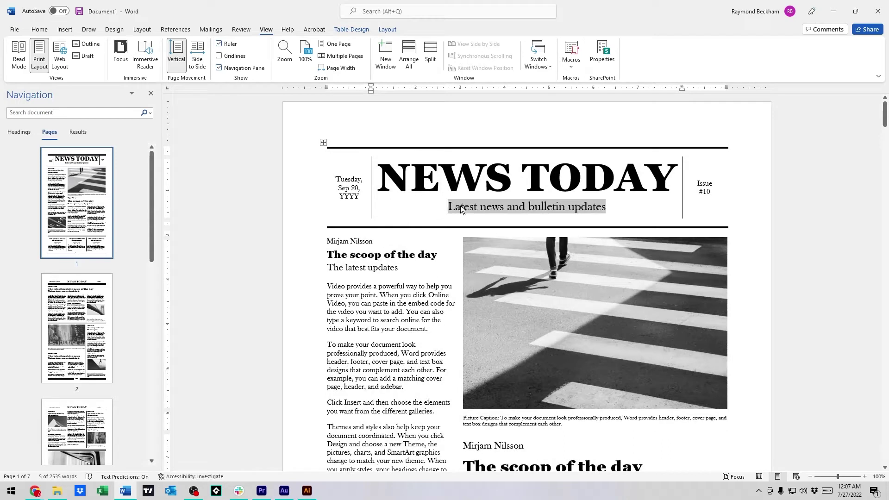
pyautogui.click(404, 250)
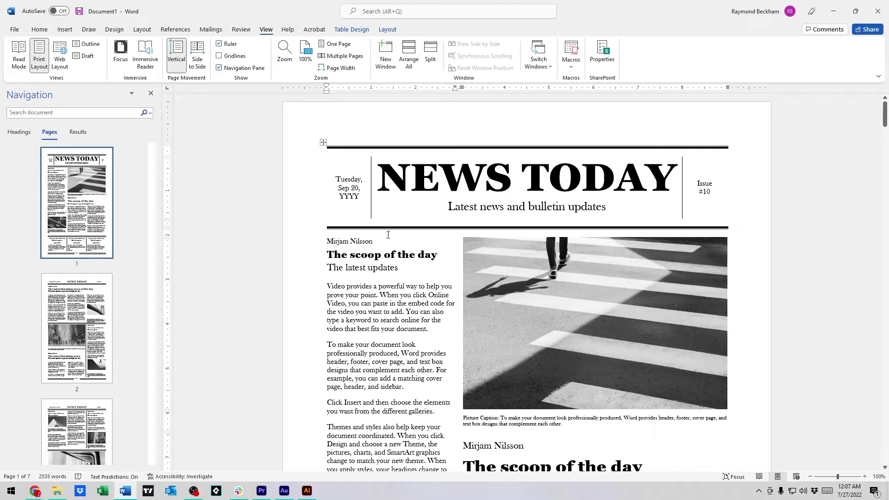
pyautogui.click(151, 93)
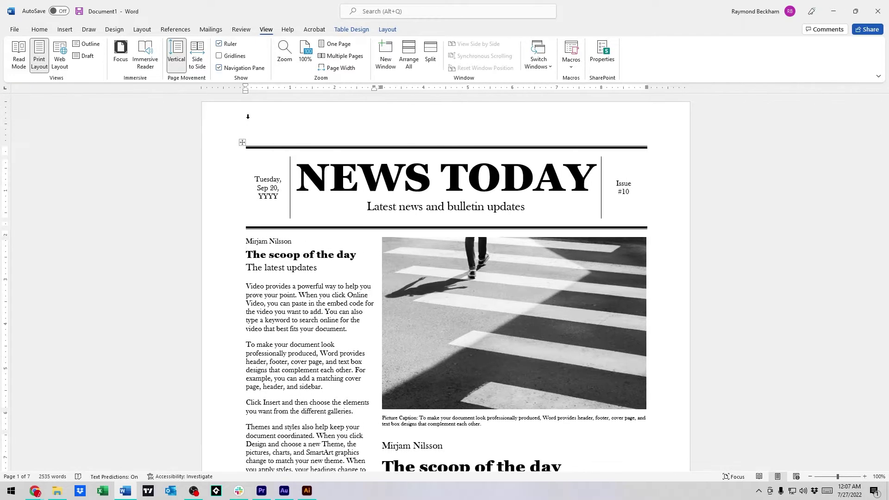
pyautogui.tripleClick(340, 170)
pyautogui.moveTo(292, 219); pyautogui.dragTo(572, 218)
pyautogui.scroll(-6, 640, 219)
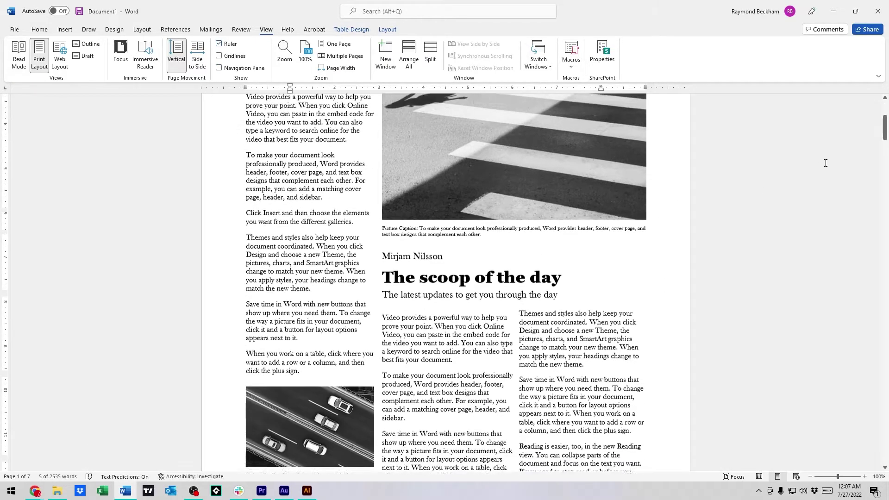
pyautogui.moveTo(885, 135); pyautogui.dragTo(884, 111)
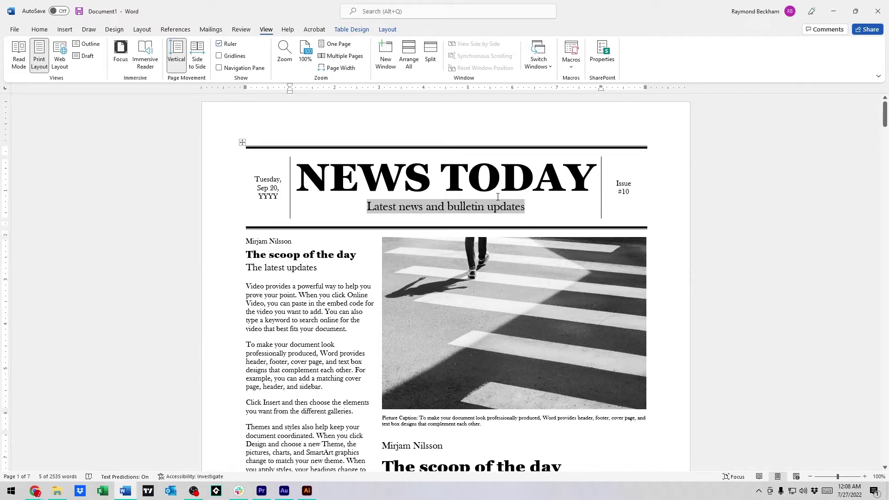
# Step: Show paragraph marks and other hidden formatting symbols in the document
pyautogui.click(41, 29)
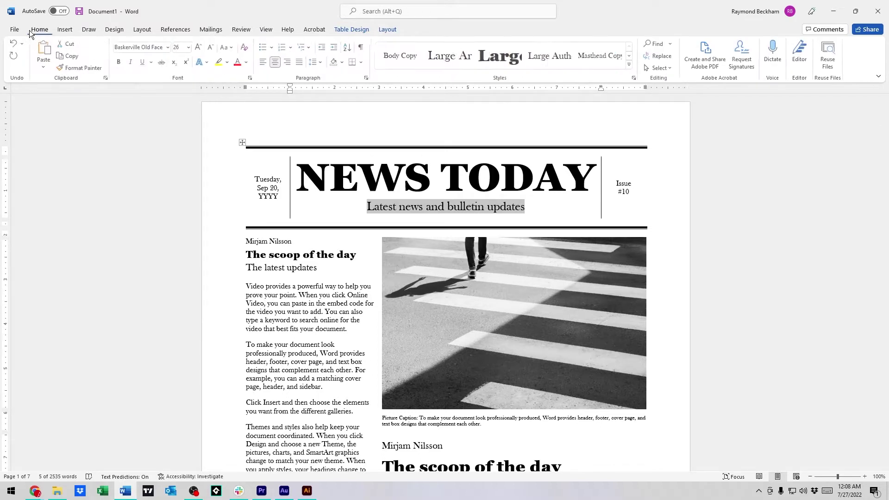
pyautogui.click(363, 48)
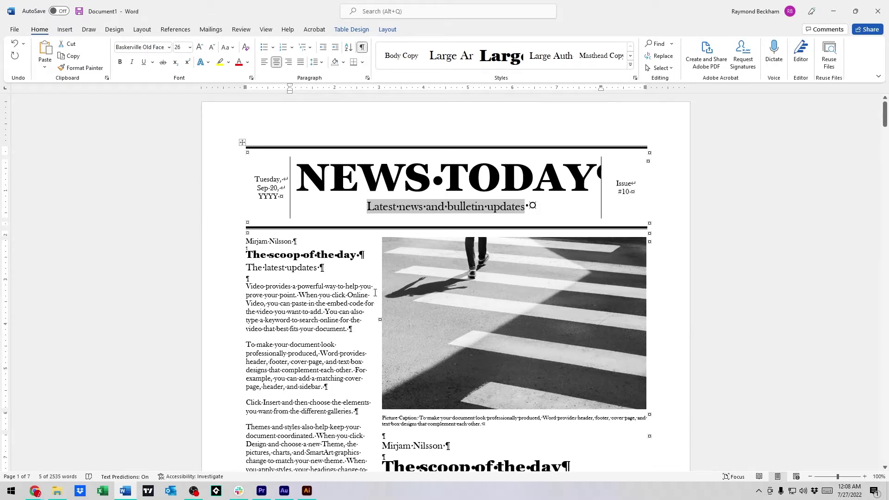
# Step: Examine the paragraph marks after the headings, author names and article text on the first page
pyautogui.moveTo(358, 255); pyautogui.dragTo(365, 256)
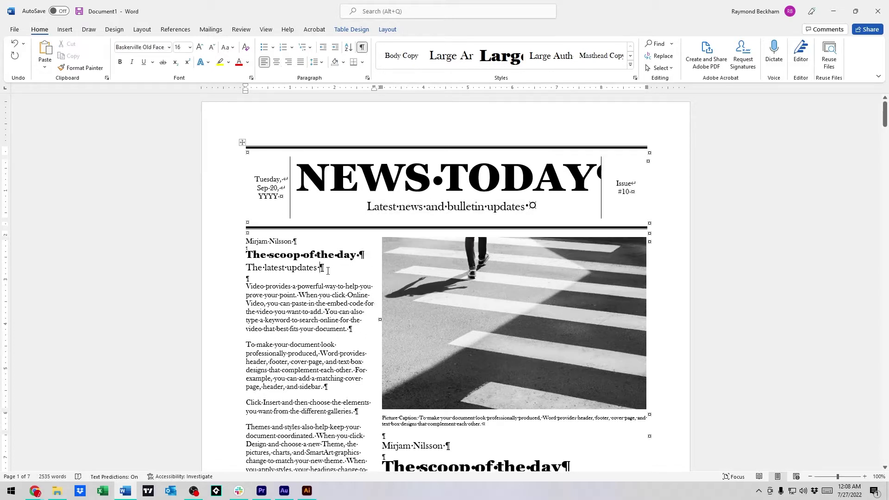
pyautogui.click(345, 275)
pyautogui.moveTo(295, 241); pyautogui.dragTo(297, 242)
pyautogui.click(297, 242)
pyautogui.scroll(-1, 343, 246)
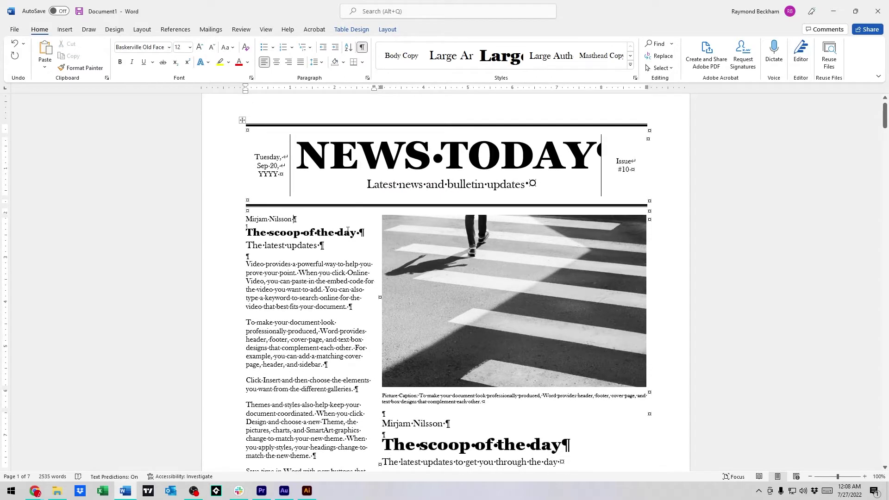
pyautogui.click(364, 233)
pyautogui.scroll(-4, 387, 246)
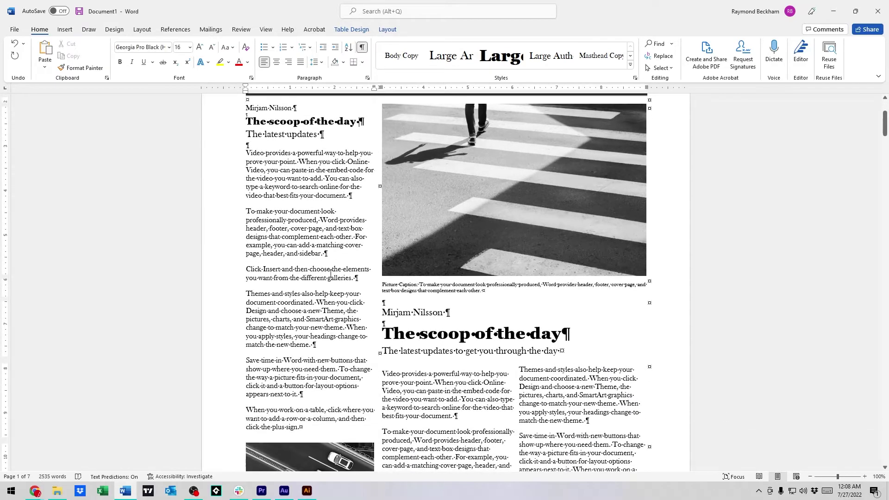
pyautogui.scroll(-4, 422, 260)
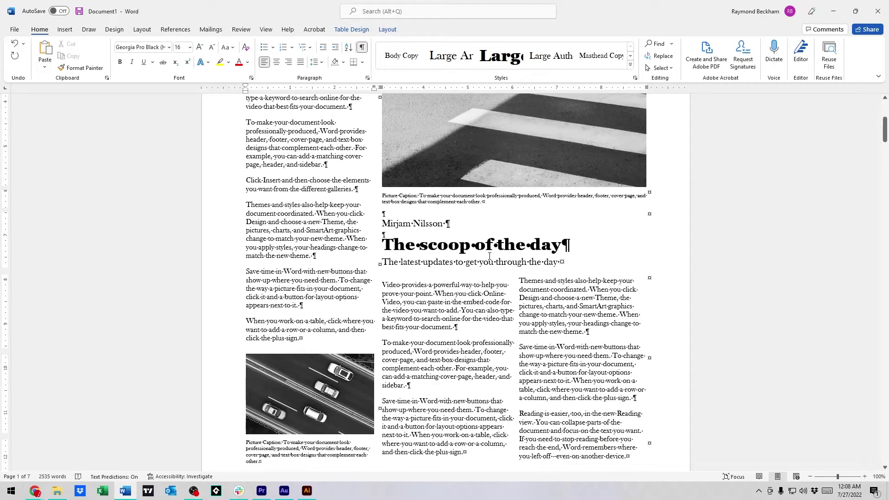
pyautogui.click(413, 225)
pyautogui.scroll(-9, 561, 260)
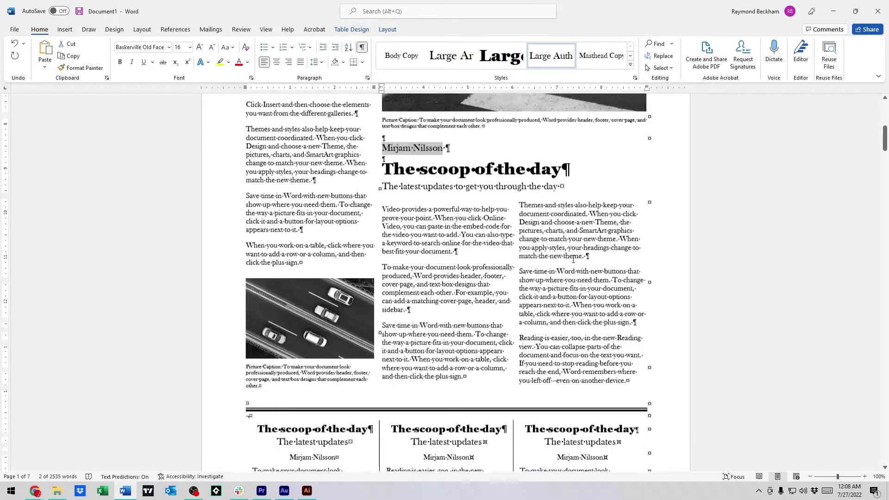
pyautogui.click(567, 259)
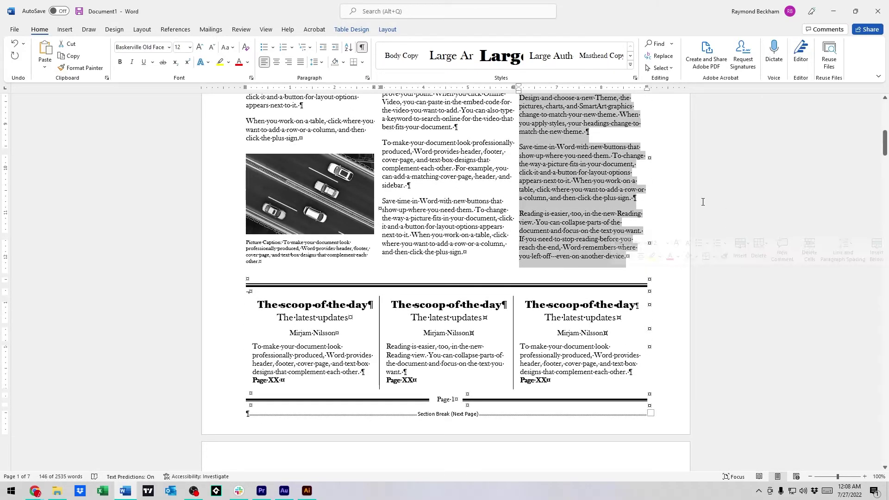
pyautogui.click(851, 179)
# Step: Delete all the empty paragraphs on page 7, starting from the last one, to remove that blank page
pyautogui.moveTo(884, 158); pyautogui.dragTo(885, 437)
pyautogui.click(337, 310)
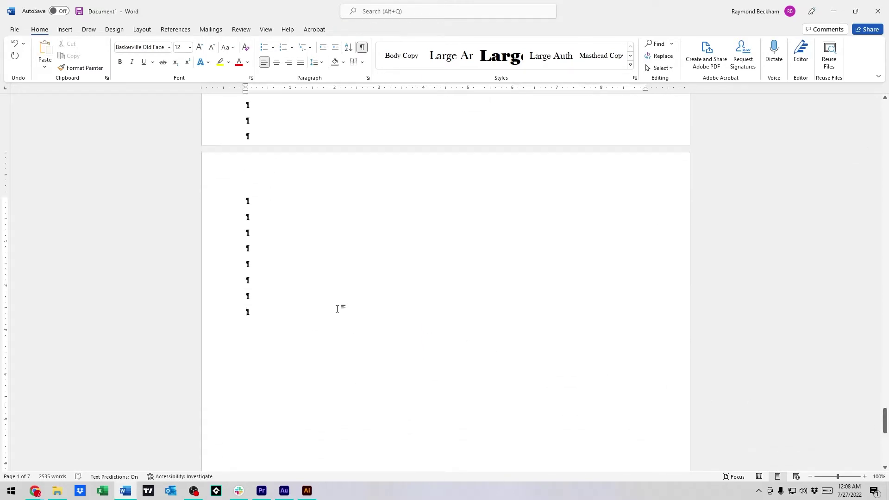
pyautogui.scroll(3, 338, 278)
pyautogui.scroll(-3, 323, 293)
pyautogui.press('BackSpace')
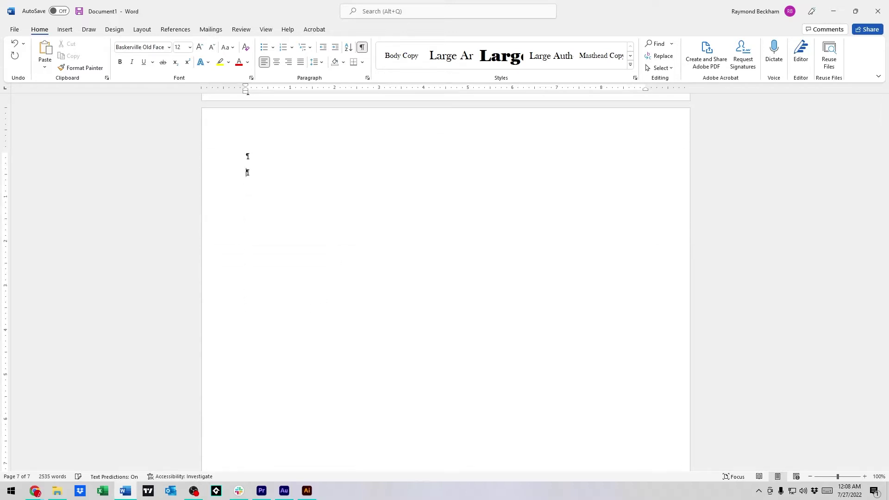
pyautogui.press('Return')
pyautogui.press('Return')
pyautogui.press('Return')
pyautogui.press('Return')
pyautogui.press('Return')
pyautogui.press('Return')
pyautogui.press('Return')
pyautogui.press('Return')
pyautogui.press('Return')
pyautogui.press('Return')
pyautogui.press('Return')
pyautogui.press('Return')
pyautogui.press('Return')
pyautogui.press('Return')
pyautogui.press('Return')
pyautogui.press('Return')
pyautogui.press('Return')
pyautogui.press('Return')
pyautogui.press('Return')
pyautogui.press('Return')
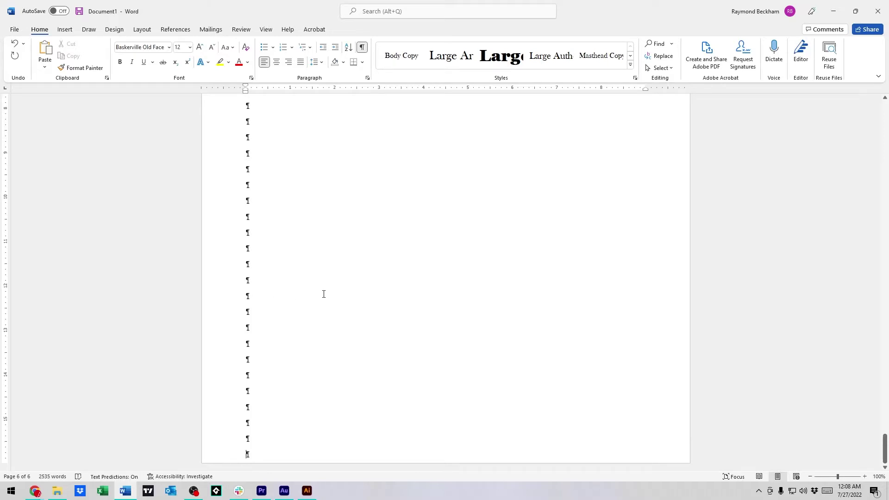
# Step: Delete the empty paragraphs on page 6 below the table, leaving only the first one
pyautogui.scroll(5, 360, 337)
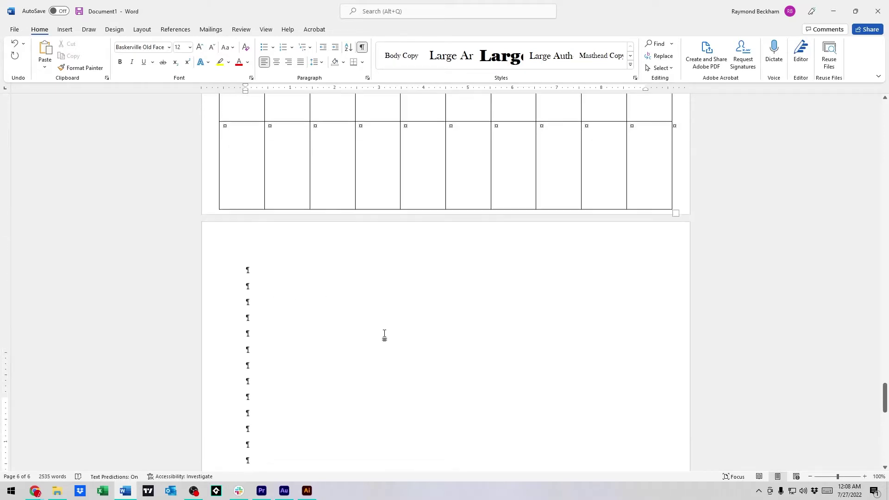
pyautogui.scroll(-8, 382, 333)
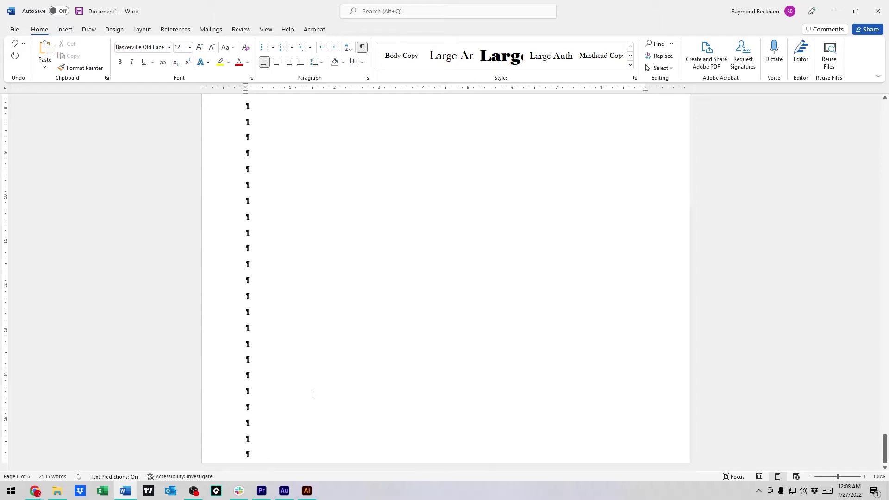
pyautogui.press('BackSpace')
pyautogui.press('BackSpace')
pyautogui.press('BackSpace')
pyautogui.press('BackSpace')
pyautogui.press('BackSpace')
pyautogui.press('BackSpace')
pyautogui.press('BackSpace')
pyautogui.press('BackSpace')
pyautogui.press('BackSpace')
pyautogui.press('BackSpace')
pyautogui.press('BackSpace')
pyautogui.press('BackSpace')
pyautogui.press('BackSpace')
pyautogui.press('BackSpace')
pyautogui.press('BackSpace')
pyautogui.press('BackSpace')
pyautogui.press('BackSpace')
pyautogui.press('BackSpace')
pyautogui.press('BackSpace')
pyautogui.press('BackSpace')
pyautogui.press('BackSpace')
pyautogui.press('BackSpace')
pyautogui.press('BackSpace')
pyautogui.press('BackSpace')
pyautogui.press('BackSpace')
pyautogui.press('BackSpace')
pyautogui.press('BackSpace')
pyautogui.press('BackSpace')
pyautogui.press('BackSpace')
pyautogui.press('BackSpace')
pyautogui.press('BackSpace')
pyautogui.press('BackSpace')
pyautogui.press('BackSpace')
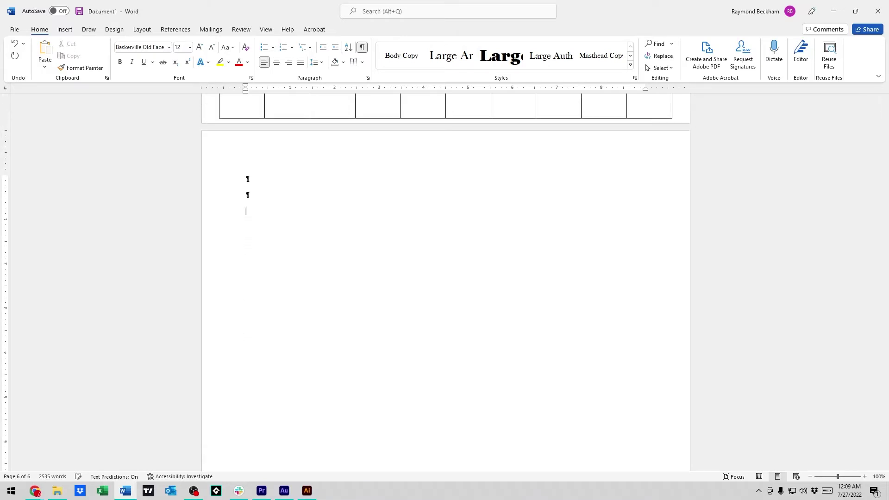
pyautogui.scroll(2, 410, 242)
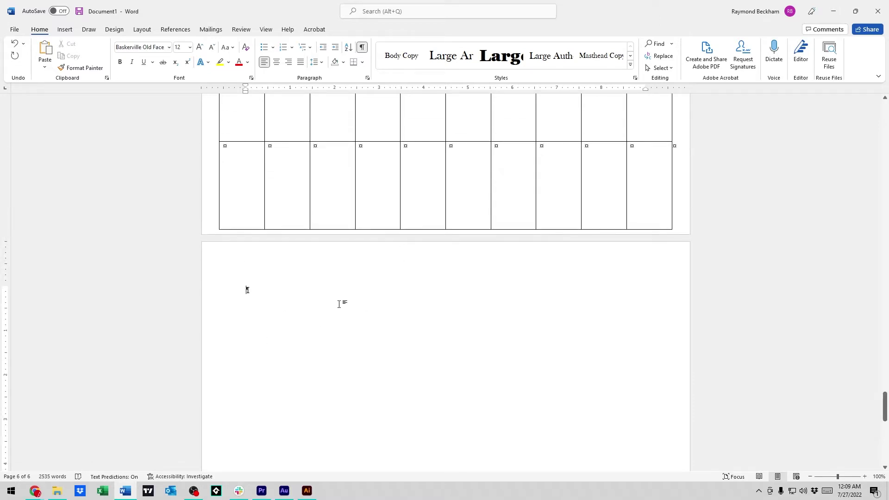
pyautogui.scroll(-2, 337, 304)
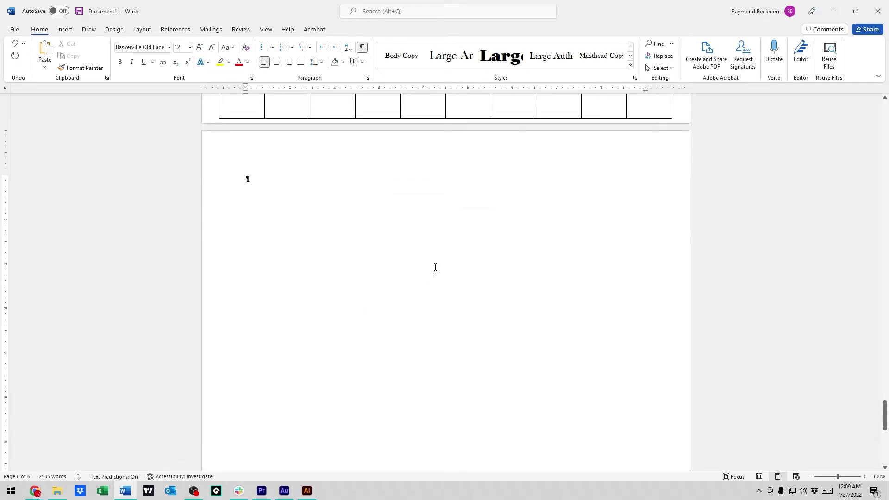
pyautogui.scroll(-6, 470, 288)
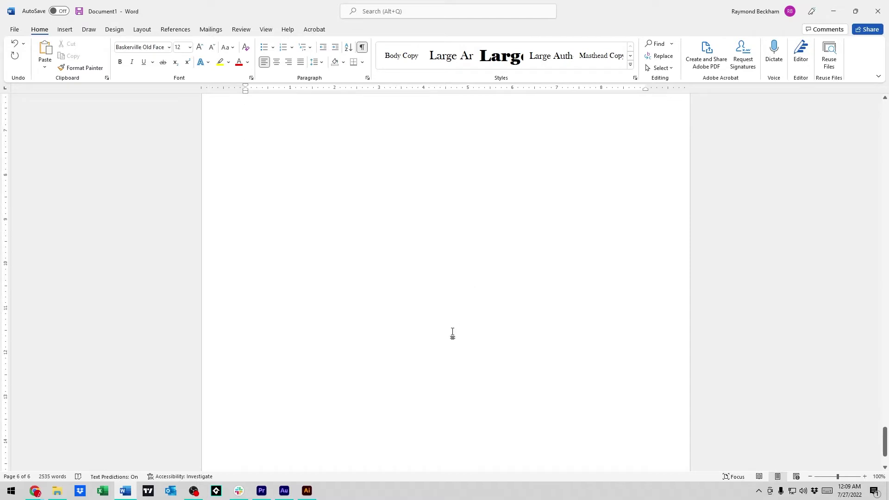
pyautogui.scroll(5, 444, 361)
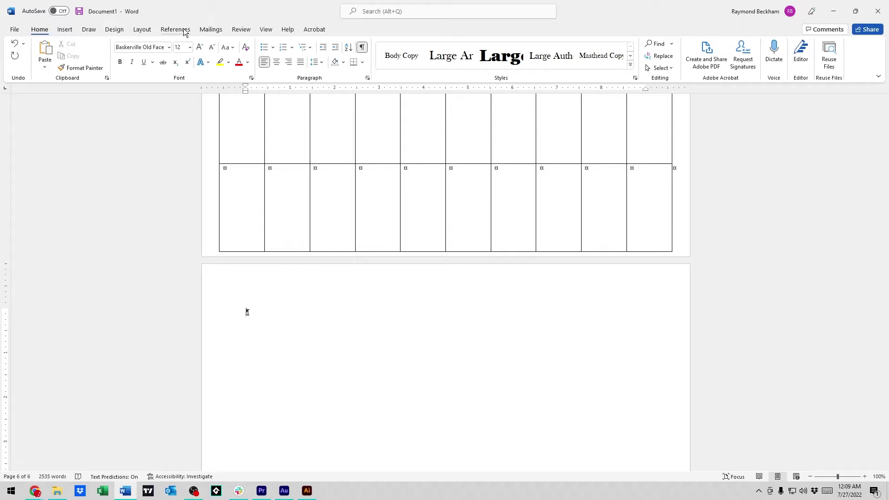
# Step: Show the Navigation pane with the document's page thumbnails
pyautogui.click(70, 32)
pyautogui.click(103, 30)
pyautogui.click(90, 30)
pyautogui.click(142, 30)
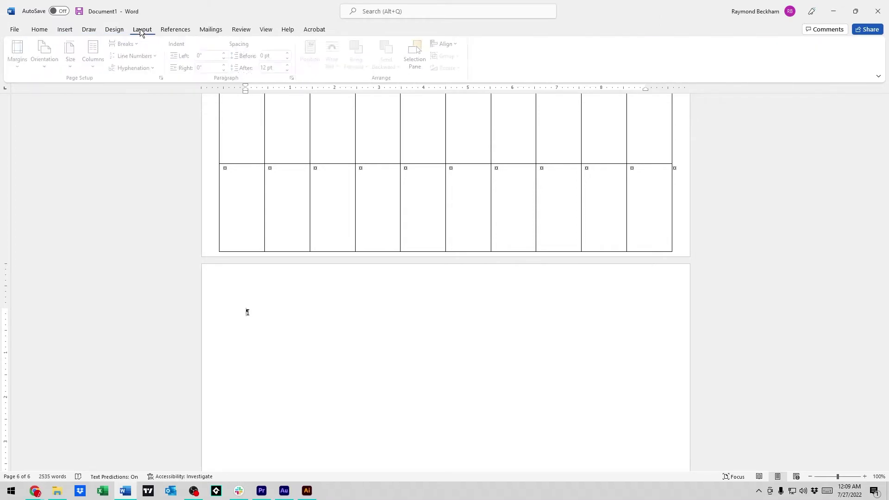
pyautogui.click(170, 30)
pyautogui.click(211, 29)
pyautogui.click(268, 30)
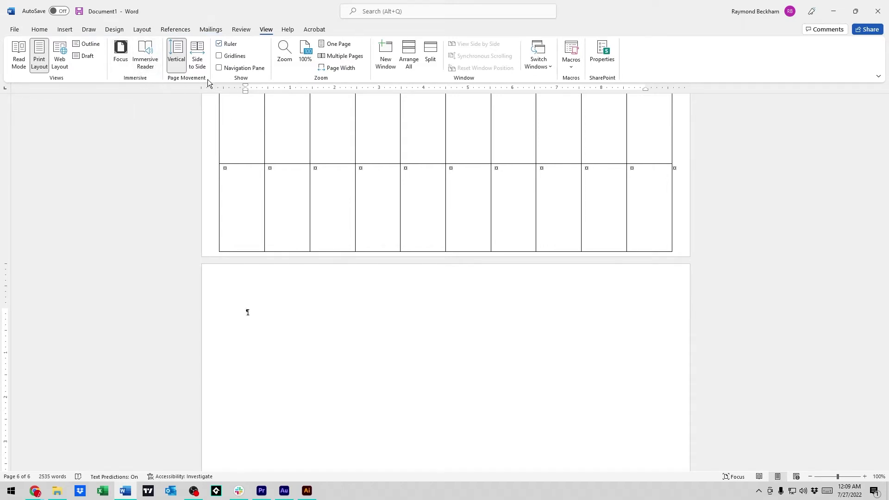
pyautogui.click(219, 67)
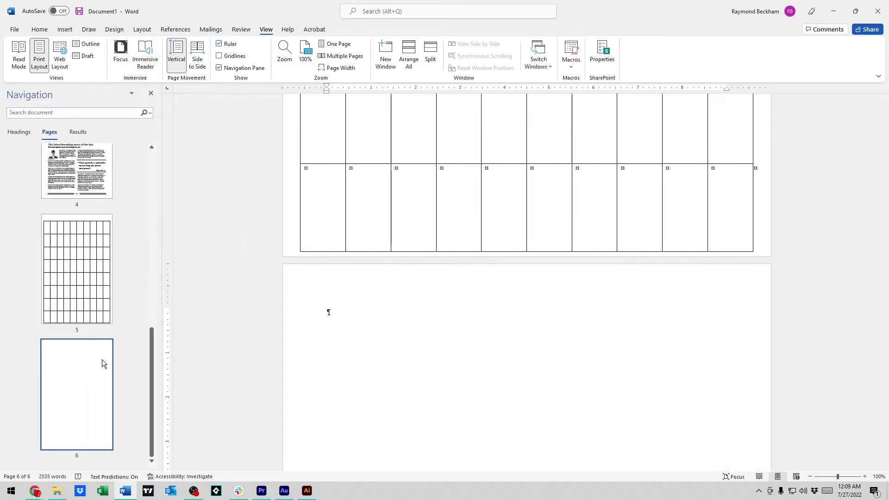
# Step: Go to blank page 6 and add empty paragraphs until the document runs onto a seventh page
pyautogui.click(89, 366)
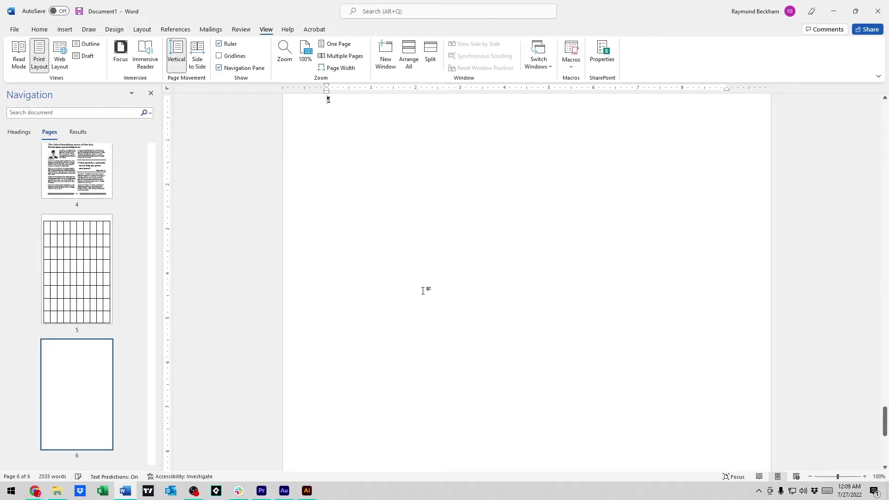
pyautogui.press('Return')
pyautogui.press('Return')
pyautogui.press('Return')
pyautogui.press('Return')
pyautogui.press('Return')
pyautogui.press('Return')
pyautogui.press('Return')
pyautogui.press('Return')
pyautogui.press('Return')
pyautogui.press('Return')
pyautogui.press('Return')
pyautogui.press('Return')
pyautogui.press('Return')
pyautogui.press('Return')
pyautogui.press('Return')
pyautogui.press('Return')
pyautogui.press('Return')
pyautogui.press('Return')
pyautogui.press('Return')
pyautogui.press('Return')
pyautogui.press('Return')
pyautogui.press('Return')
pyautogui.press('Return')
pyautogui.press('Return')
pyautogui.press('Return')
pyautogui.press('Return')
pyautogui.press('Return')
pyautogui.press('Return')
pyautogui.press('Return')
pyautogui.press('Return')
pyautogui.press('Return')
pyautogui.press('Return')
pyautogui.press('Return')
pyautogui.press('Return')
pyautogui.press('Return')
pyautogui.press('Return')
pyautogui.press('Return')
pyautogui.press('Return')
pyautogui.press('Return')
pyautogui.press('Return')
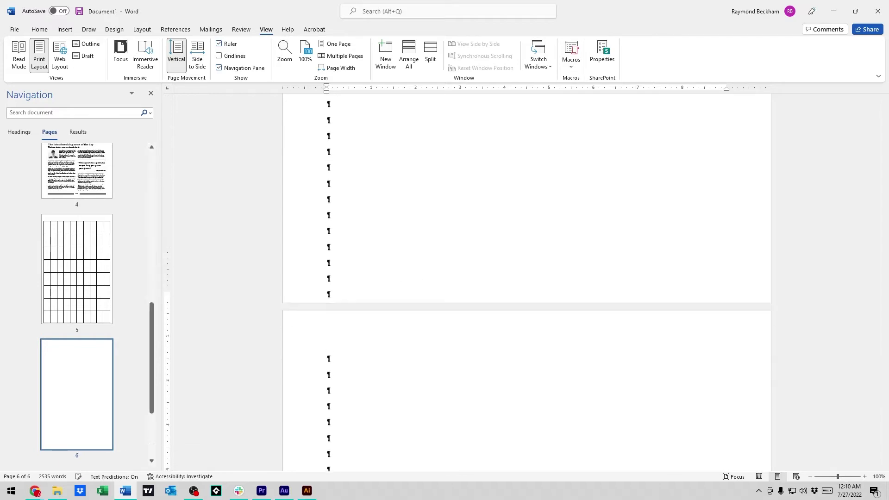
# Step: Jump to the start of blank page 7 through its thumbnail and delete back until the page is removed
pyautogui.scroll(1, 361, 191)
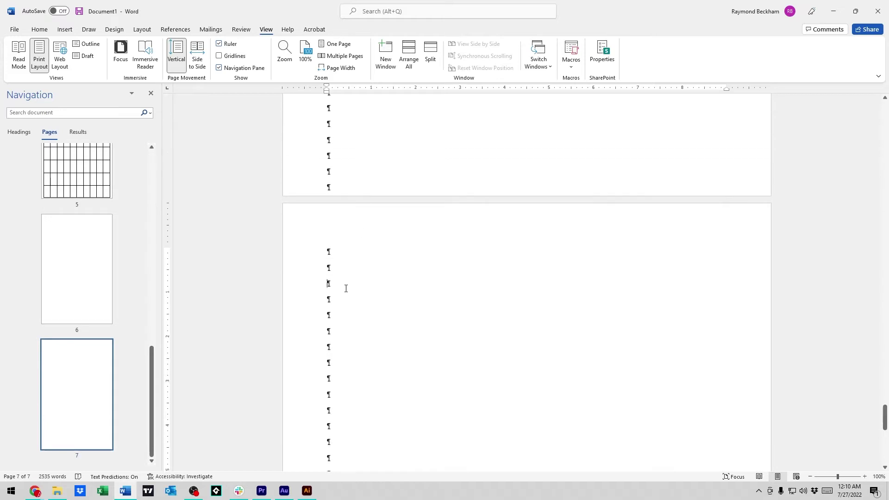
pyautogui.click(103, 373)
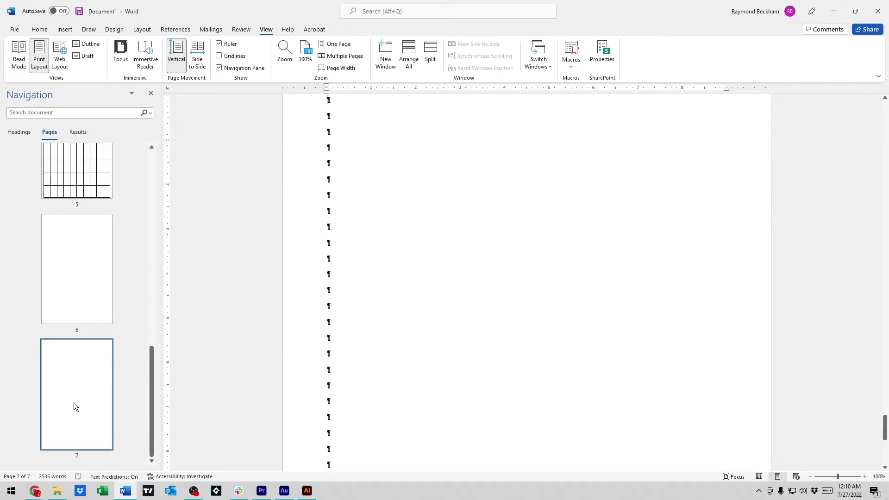
pyautogui.press('BackSpace')
pyautogui.press('BackSpace')
pyautogui.press('BackSpace')
pyautogui.press('BackSpace')
pyautogui.press('BackSpace')
pyautogui.press('BackSpace')
pyautogui.press('BackSpace')
pyautogui.press('BackSpace')
pyautogui.press('BackSpace')
pyautogui.press('BackSpace')
pyautogui.press('BackSpace')
pyautogui.press('BackSpace')
pyautogui.press('BackSpace')
pyautogui.press('BackSpace')
pyautogui.press('BackSpace')
pyautogui.press('BackSpace')
pyautogui.press('BackSpace')
pyautogui.press('BackSpace')
pyautogui.press('BackSpace')
pyautogui.press('BackSpace')
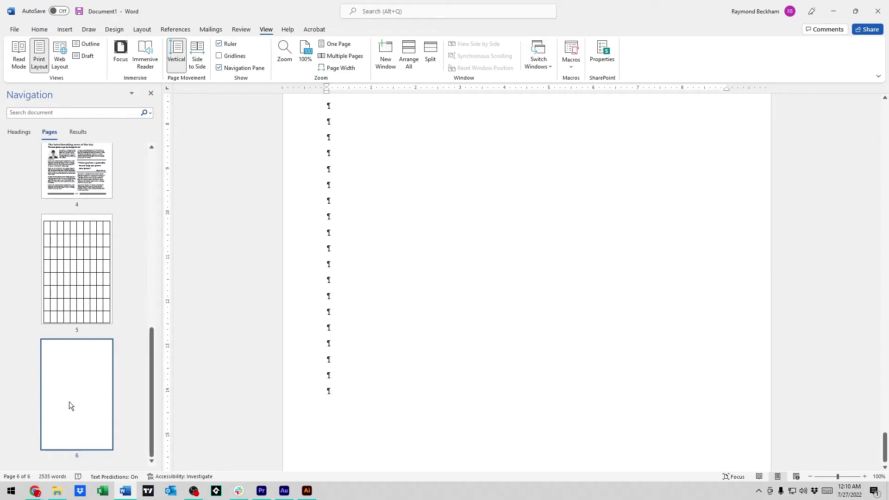
# Step: Delete the empty paragraphs on page 6 back to its first one
pyautogui.press('BackSpace')
pyautogui.press('BackSpace')
pyautogui.press('BackSpace')
pyautogui.press('BackSpace')
pyautogui.press('BackSpace')
pyautogui.press('BackSpace')
pyautogui.press('BackSpace')
pyautogui.press('BackSpace')
pyautogui.press('BackSpace')
pyautogui.press('BackSpace')
pyautogui.press('BackSpace')
pyautogui.press('BackSpace')
pyautogui.press('BackSpace')
pyautogui.press('BackSpace')
pyautogui.press('BackSpace')
pyautogui.press('BackSpace')
pyautogui.press('BackSpace')
pyautogui.press('BackSpace')
pyautogui.press('BackSpace')
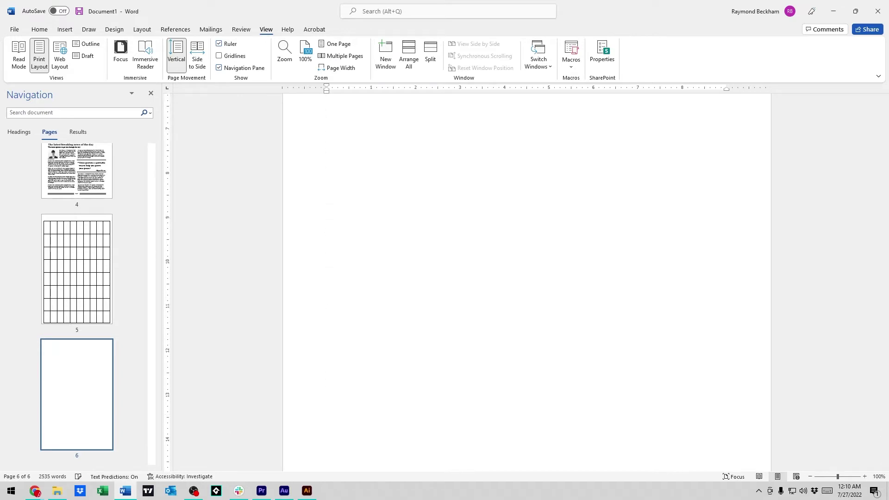
# Step: Add two empty paragraphs below the first one on page 6 and remove them again
pyautogui.press('Return')
pyautogui.press('Return')
pyautogui.scroll(5, 407, 409)
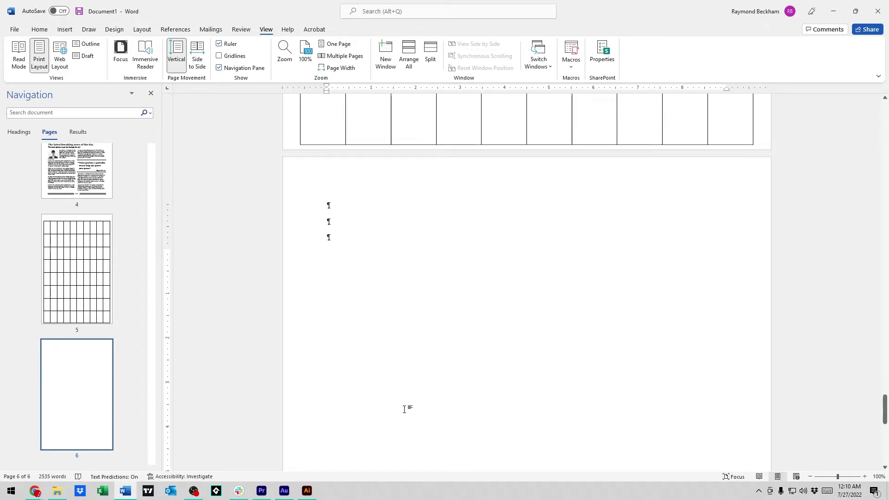
pyautogui.press('BackSpace')
pyautogui.press('BackSpace')
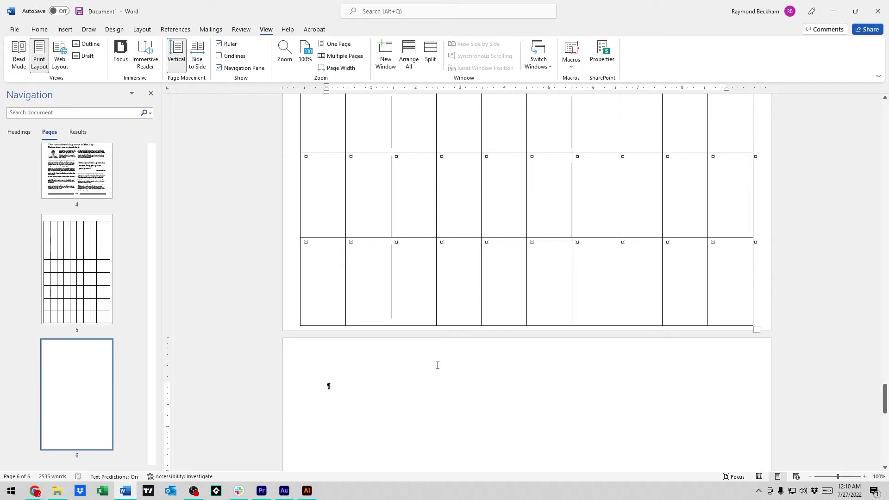
# Step: Examine the full-page table on page 5 and the paragraph mark that follows it on page 6
pyautogui.scroll(3, 582, 271)
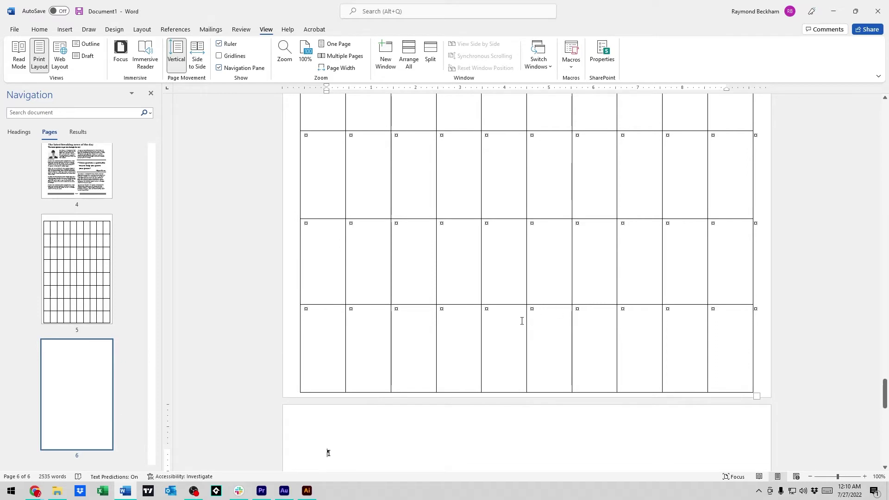
pyautogui.scroll(4, 639, 320)
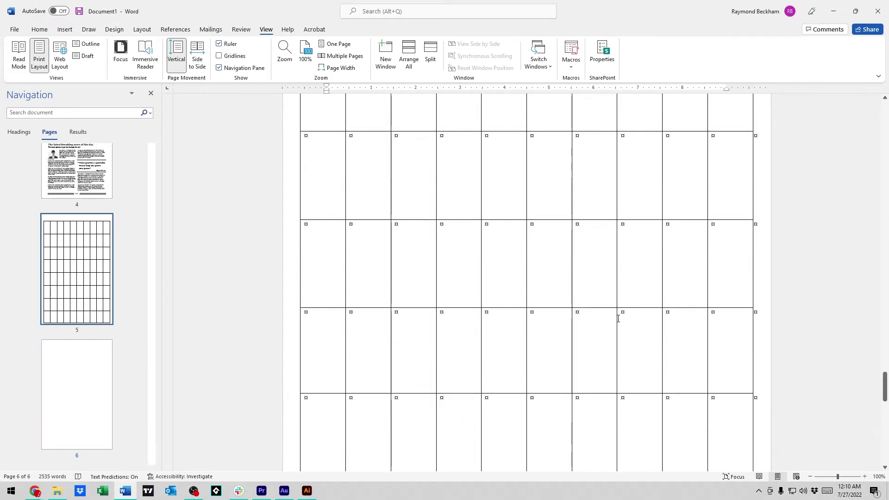
pyautogui.scroll(2, 444, 260)
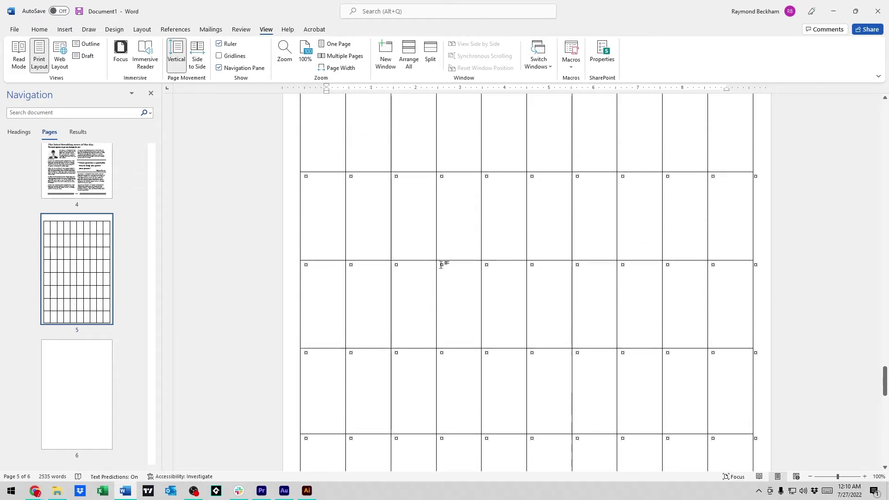
pyautogui.scroll(2, 470, 257)
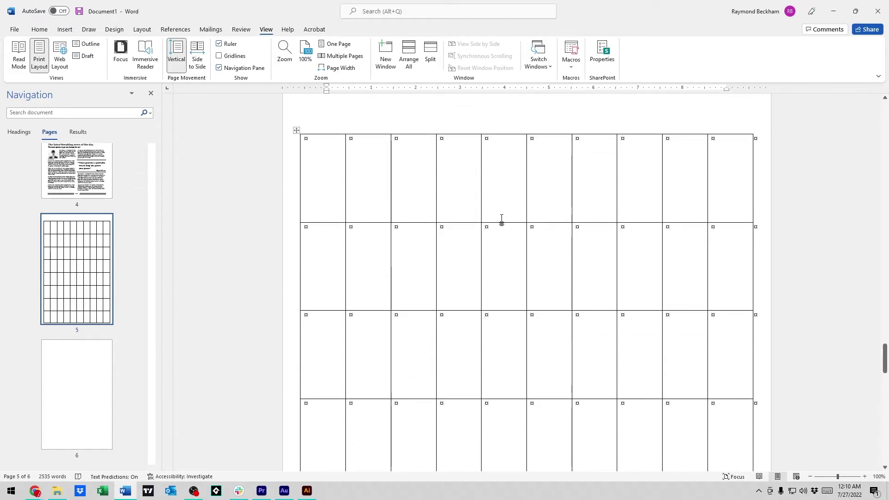
pyautogui.scroll(3, 435, 203)
pyautogui.click(390, 234)
pyautogui.scroll(-4, 391, 234)
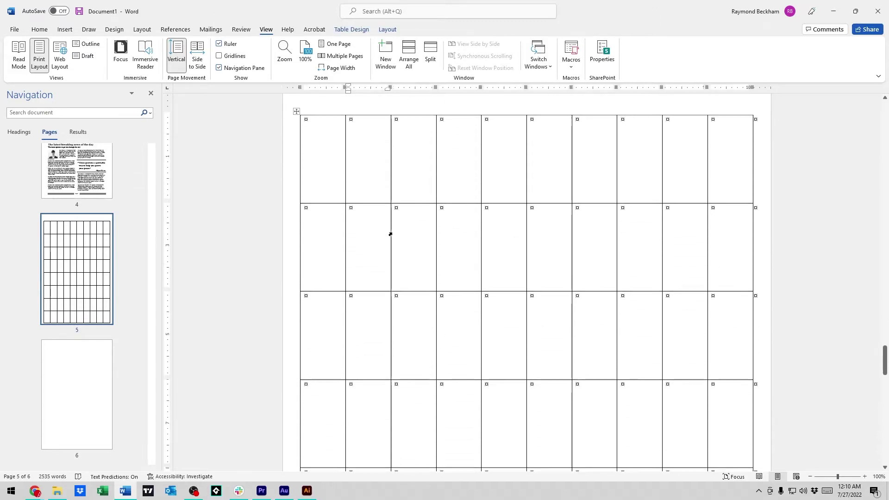
pyautogui.scroll(-10, 491, 221)
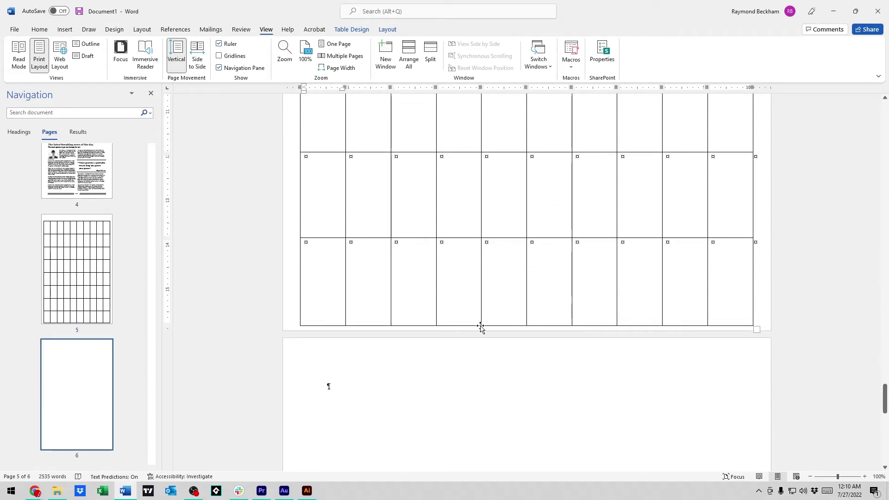
# Step: Resize the page 5 table slightly from its lower-right corner to pull the page 6 paragraph mark up and remove the blank page
pyautogui.click(563, 398)
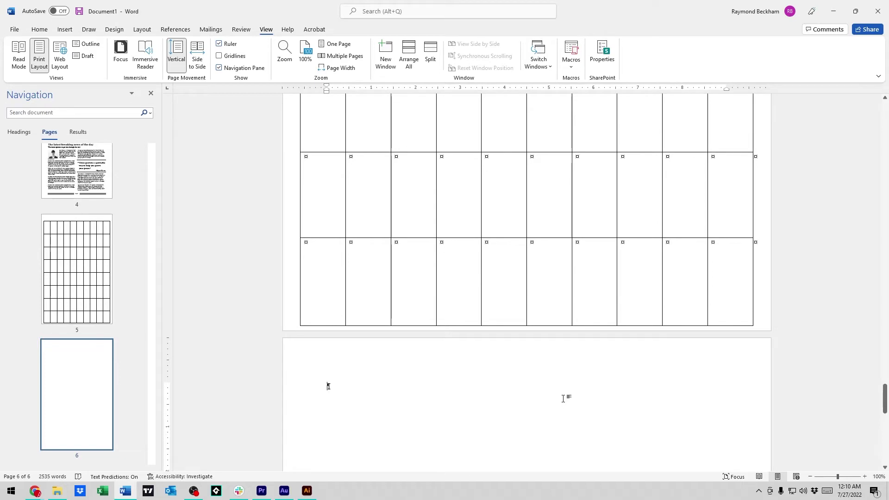
pyautogui.click(737, 315)
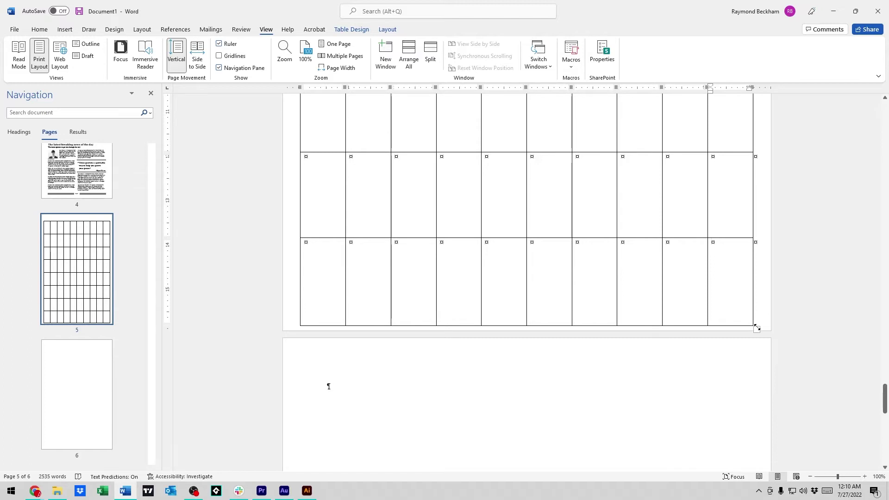
pyautogui.moveTo(757, 328)
pyautogui.mouseDown()
pyautogui.moveTo(757, 319)
pyautogui.moveTo(759, 341)
pyautogui.mouseUp()
pyautogui.scroll(-10, 790, 421)
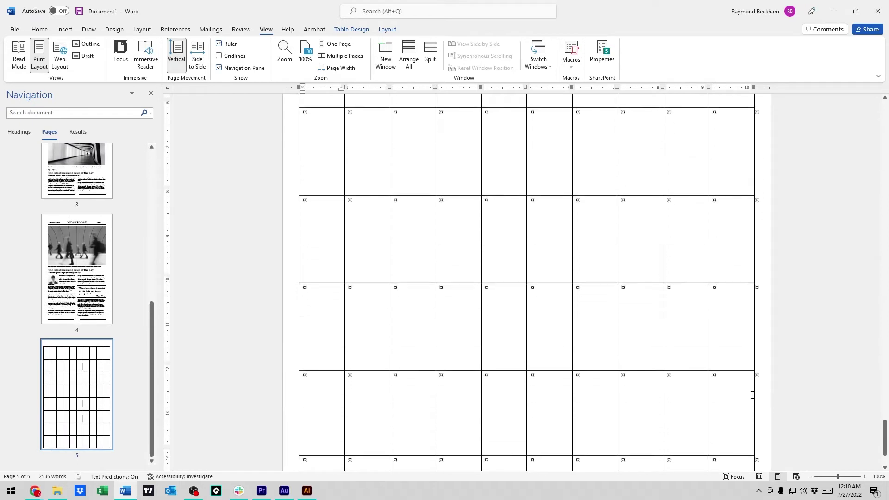
pyautogui.hotkey('ctrl', 'End')
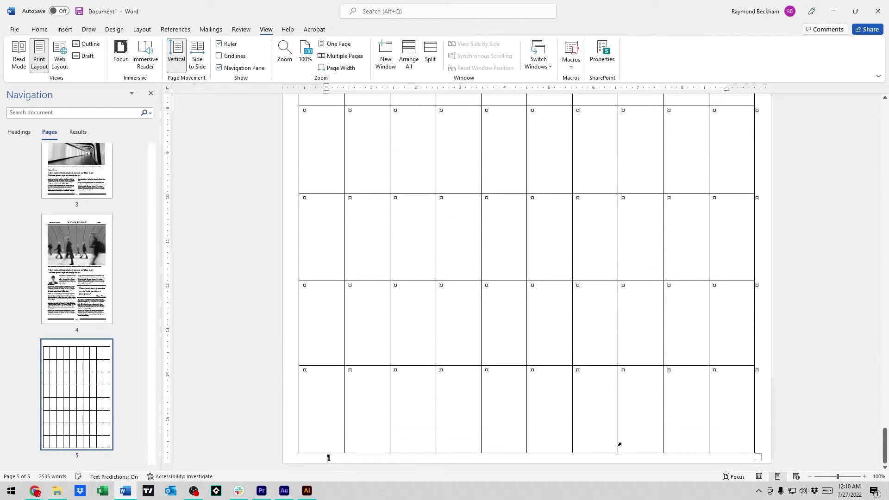
# Step: Inspect the page 5 table, the paragraph mark beneath it and the marks at the end of page 4
pyautogui.scroll(3, 713, 410)
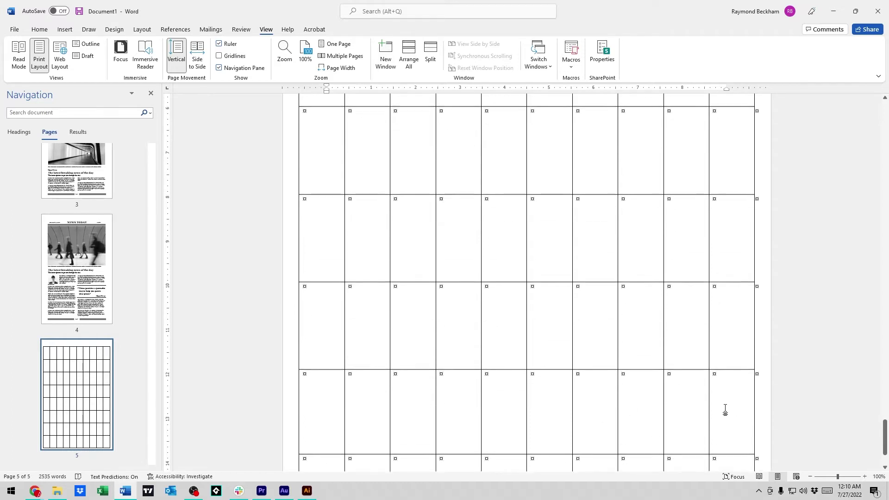
pyautogui.scroll(-3, 708, 415)
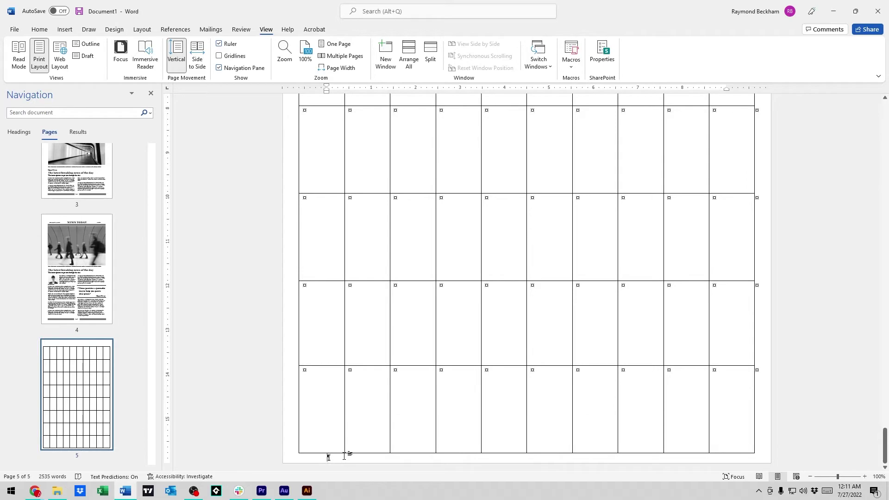
pyautogui.scroll(10, 599, 304)
pyautogui.scroll(-5, 612, 296)
pyautogui.scroll(-8, 597, 315)
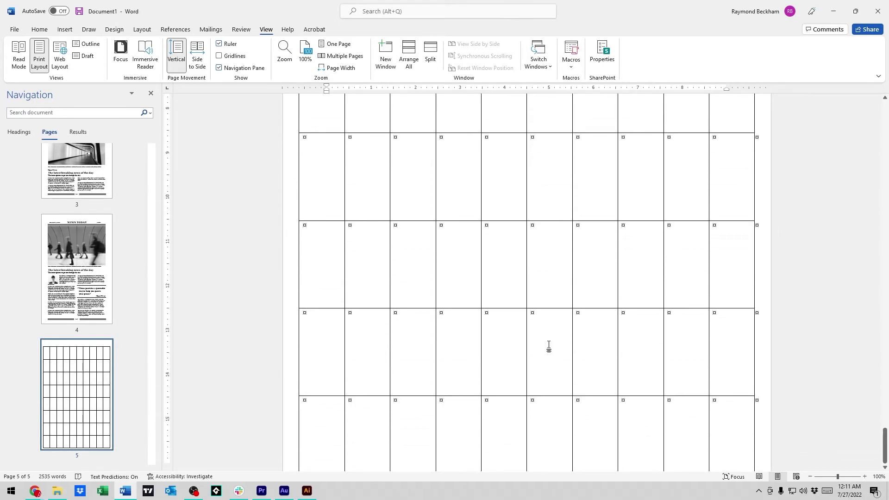
pyautogui.scroll(15, 582, 389)
pyautogui.scroll(15, 598, 353)
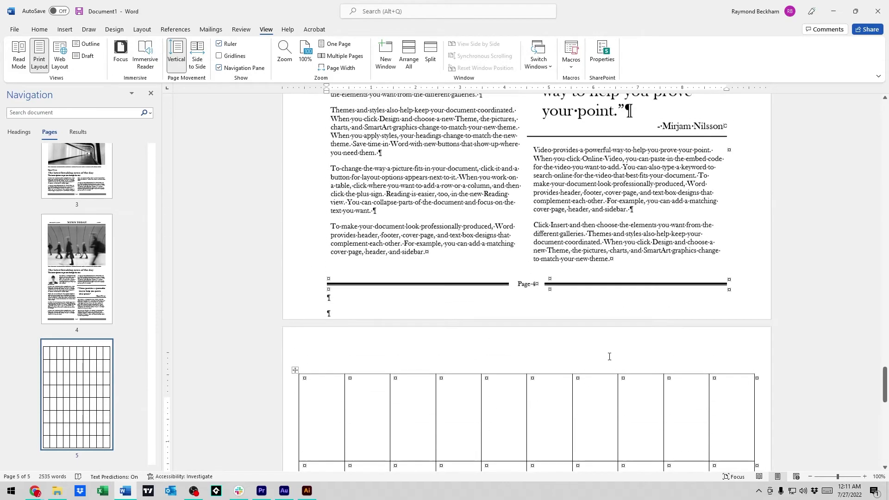
pyautogui.moveTo(884, 345); pyautogui.dragTo(886, 435)
pyautogui.click(734, 448)
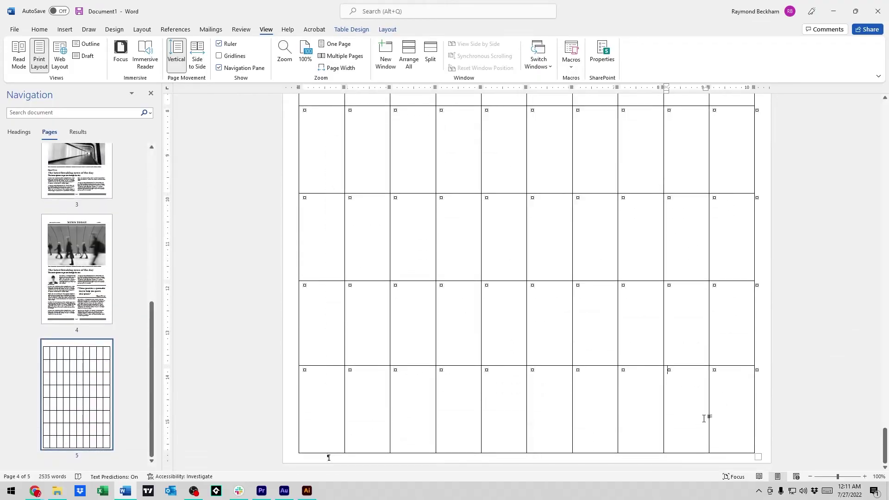
pyautogui.scroll(20, 601, 347)
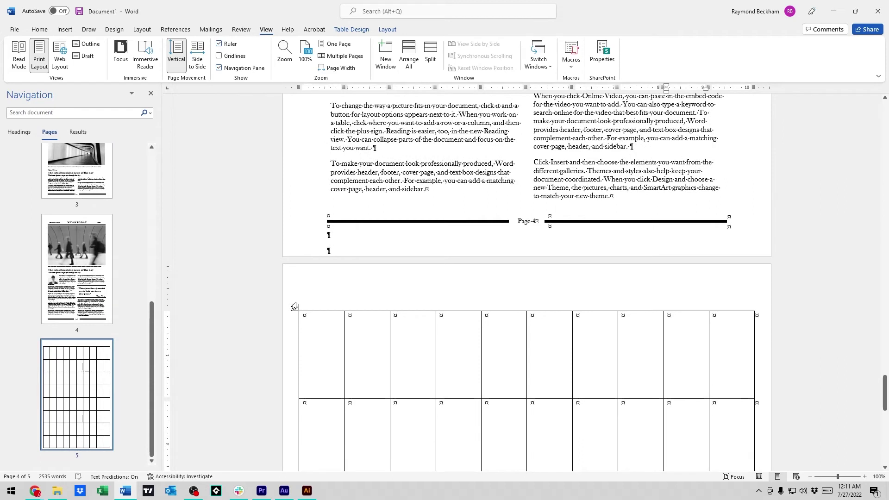
# Step: Try to select the whole table on page 5
pyautogui.click(294, 309)
pyautogui.click(296, 309)
pyautogui.click(297, 308)
pyautogui.doubleClick(296, 308)
pyautogui.click(296, 308)
pyautogui.click(296, 307)
pyautogui.click(296, 307)
pyautogui.click(295, 307)
pyautogui.click(295, 307)
pyautogui.scroll(-10, 341, 319)
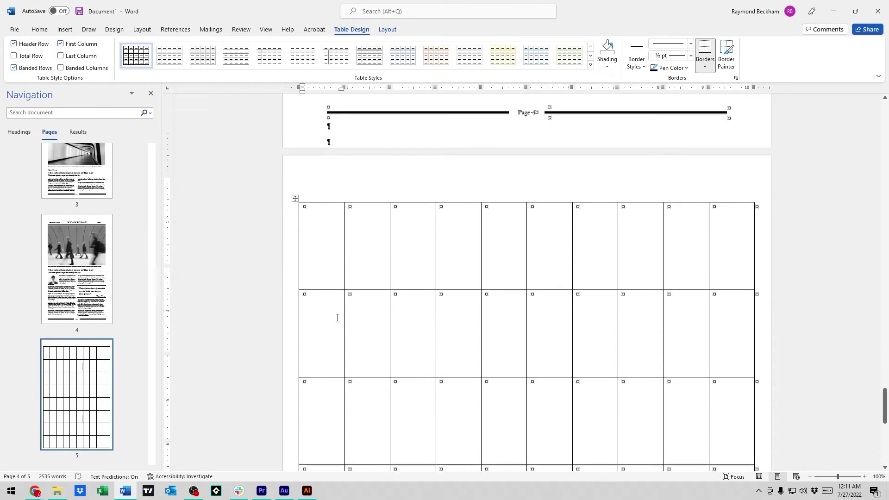
pyautogui.moveTo(496, 313); pyautogui.dragTo(419, 234)
pyautogui.scroll(3, 407, 227)
pyautogui.click(377, 212)
pyautogui.moveTo(304, 162); pyautogui.dragTo(746, 404)
pyautogui.click(747, 404)
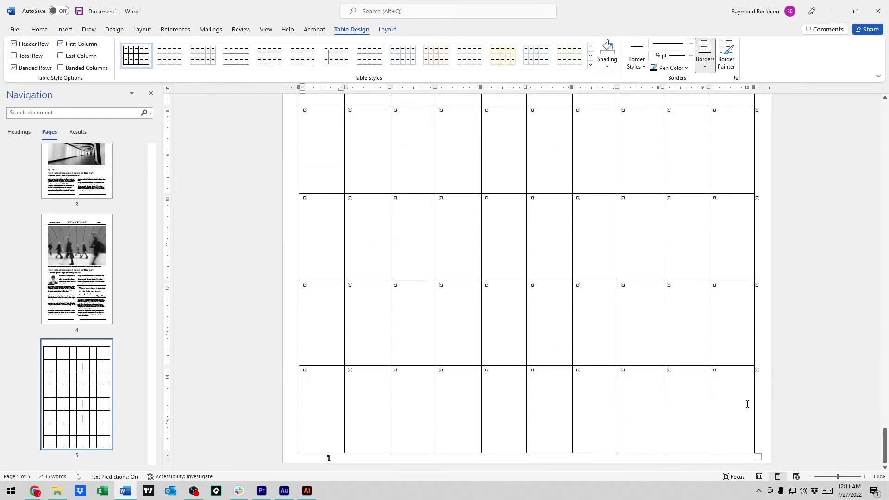
# Step: Shrink the page 5 table from its lower-right corner to about 7.7 inches wide, covering only the upper part of the page
pyautogui.moveTo(758, 457); pyautogui.dragTo(736, 149)
pyautogui.scroll(5, 729, 258)
pyautogui.scroll(-3, 649, 318)
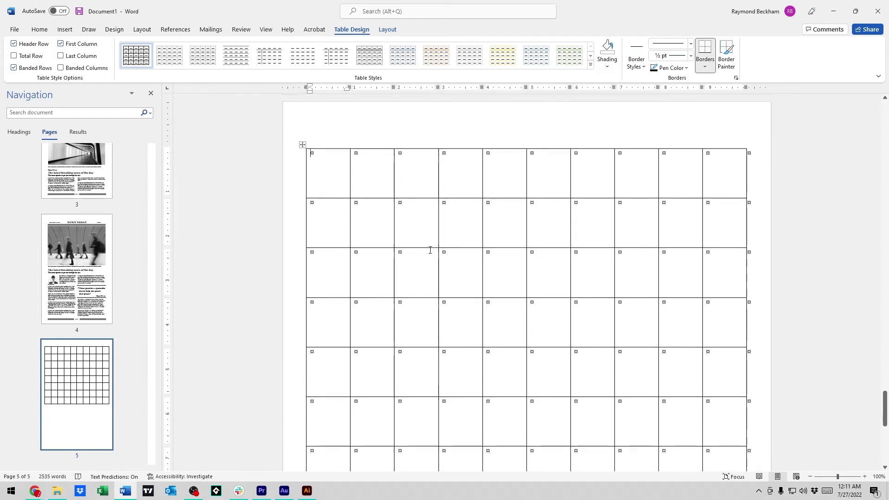
pyautogui.scroll(-7, 660, 391)
pyautogui.scroll(-3, 659, 392)
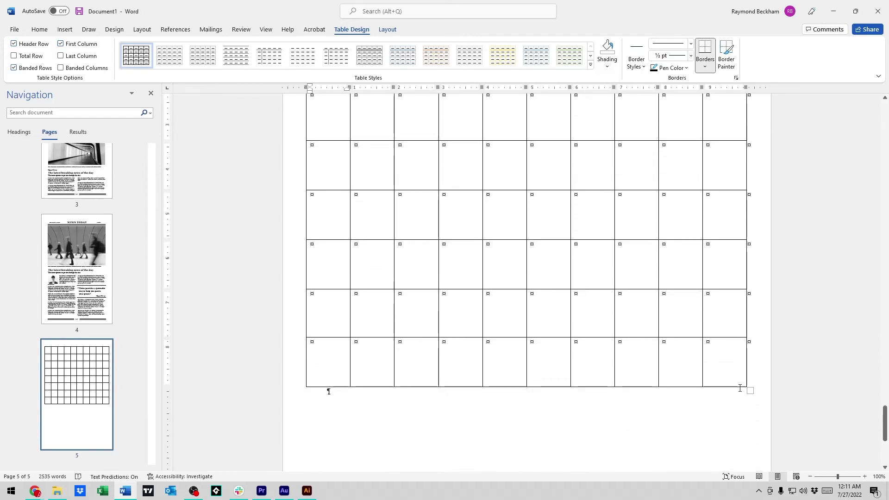
pyautogui.moveTo(749, 392); pyautogui.dragTo(669, 205)
pyautogui.scroll(5, 668, 232)
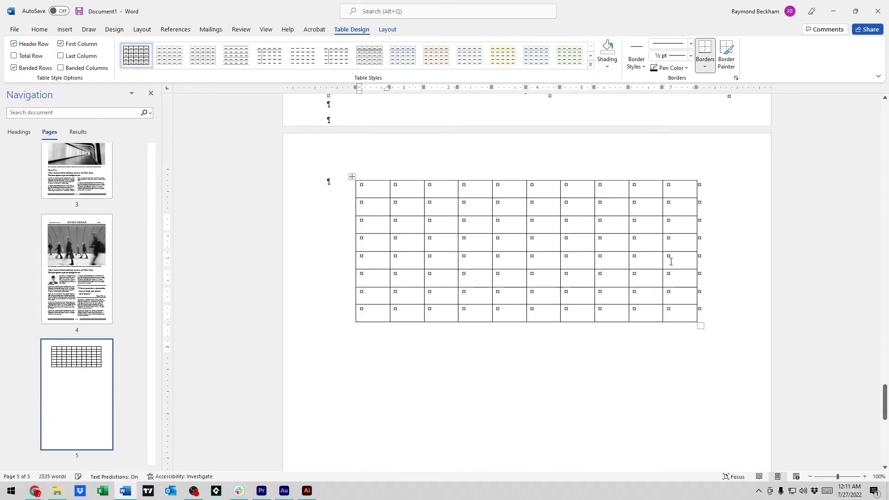
# Step: Delete one row of the shrunken table and try to select its last row
pyautogui.moveTo(610, 318); pyautogui.dragTo(355, 218)
pyautogui.press('BackSpace')
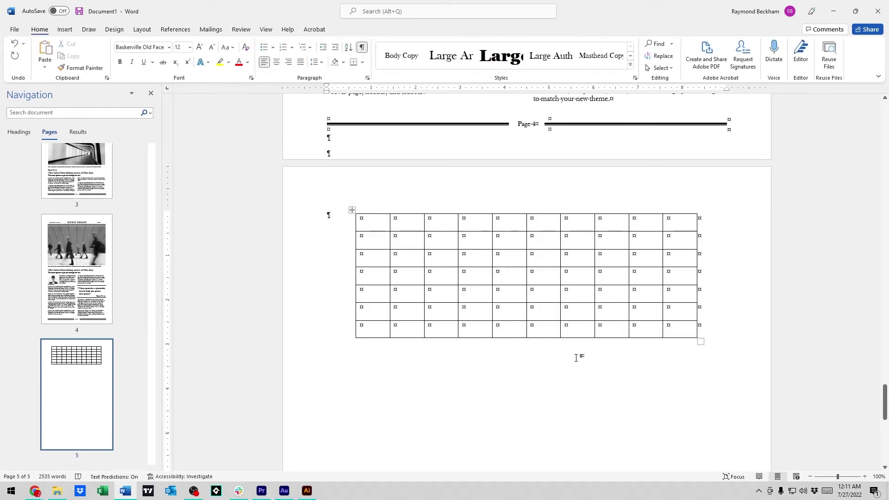
pyautogui.moveTo(690, 331); pyautogui.dragTo(215, 195)
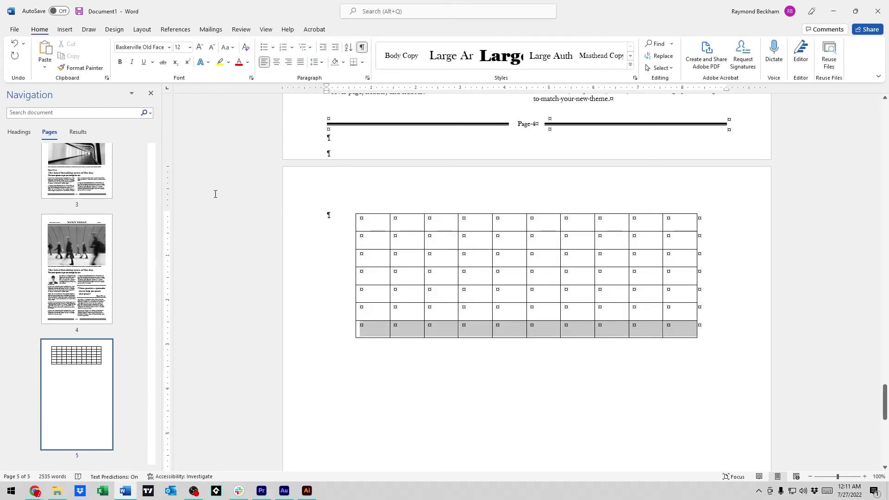
pyautogui.click(574, 310)
pyautogui.moveTo(692, 329); pyautogui.dragTo(366, 330)
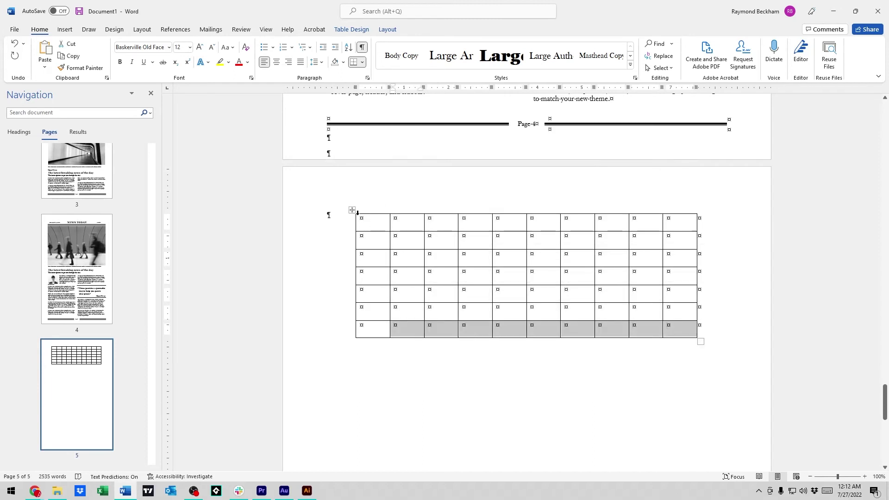
# Step: Delete the entire table on page 5 and its leftover empty paragraph to remove the blank page
pyautogui.click(351, 211)
pyautogui.rightClick(352, 212)
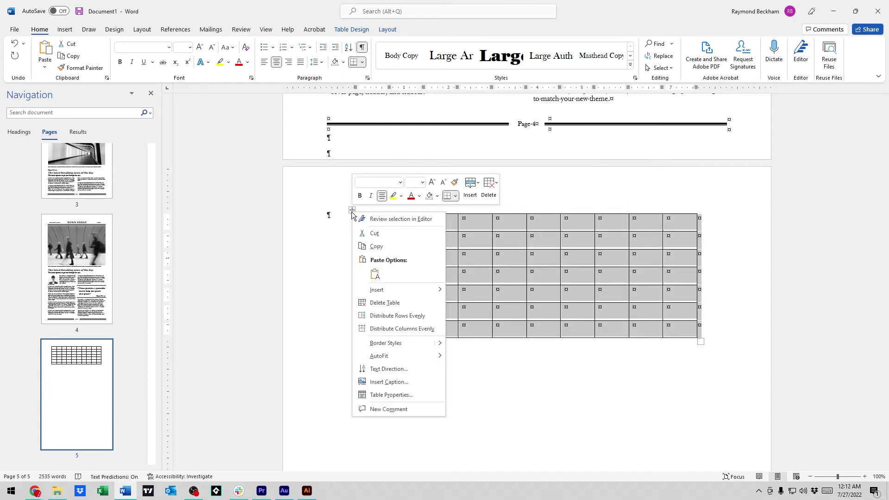
pyautogui.click(384, 302)
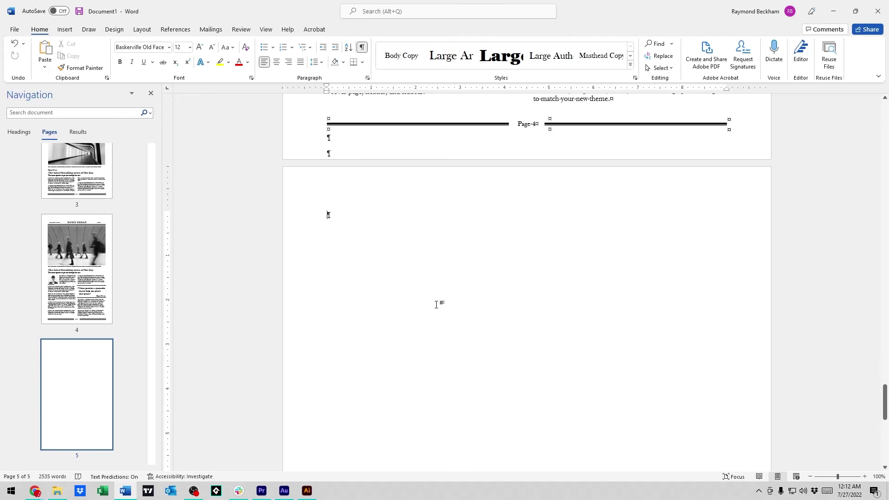
pyautogui.press('BackSpace')
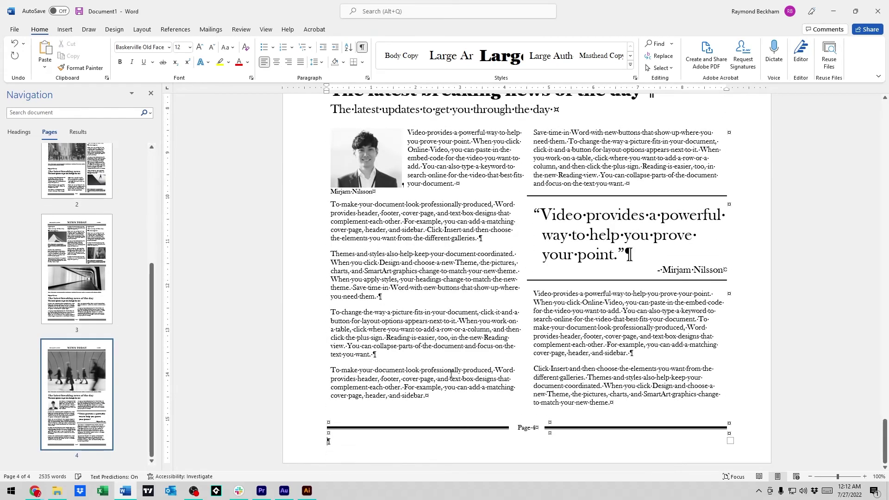
pyautogui.click(379, 430)
pyautogui.scroll(6, 379, 430)
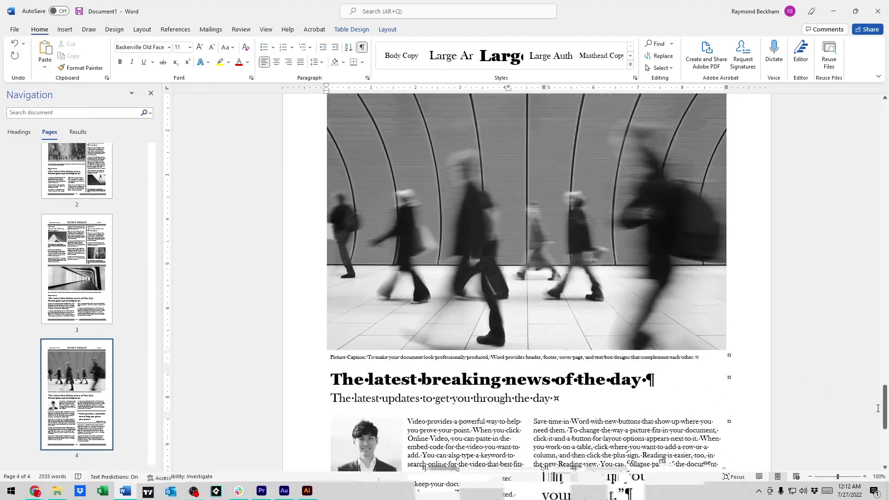
pyautogui.moveTo(886, 411); pyautogui.dragTo(865, 450)
pyautogui.click(700, 392)
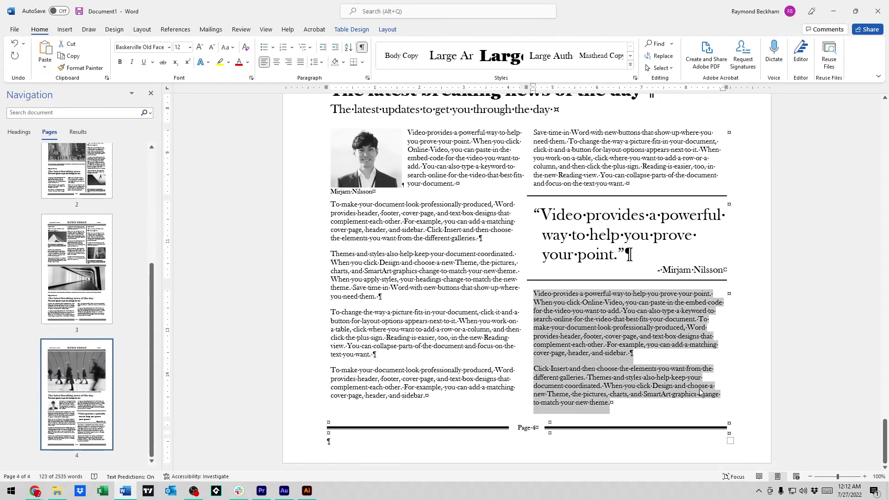
pyautogui.click(417, 244)
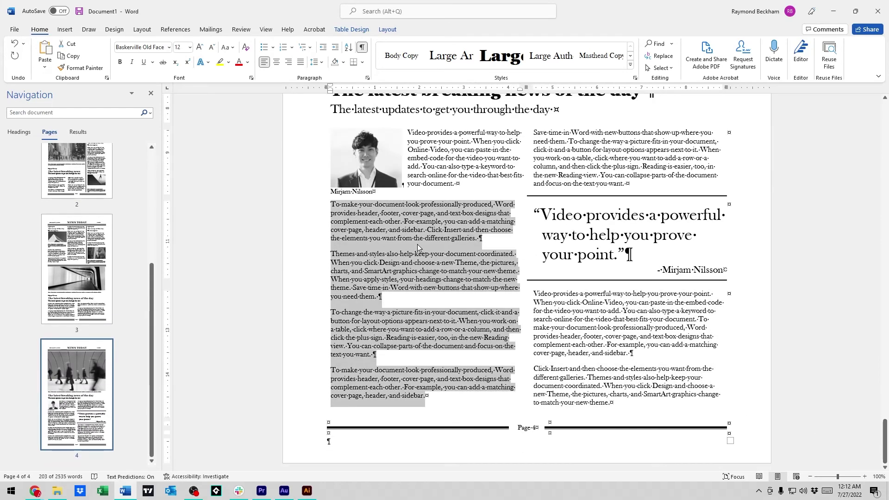